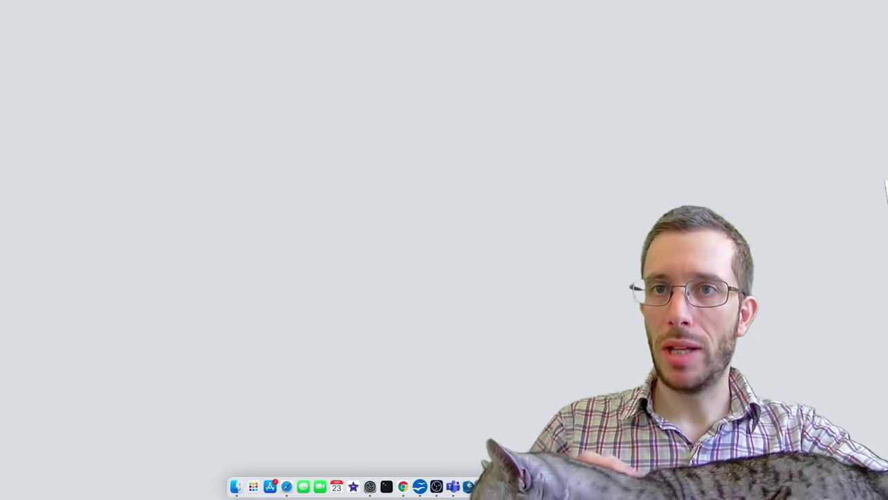
Step: Bring up the annotation drawing tools with Ctrl+Shift+D to write F = ma on the whiteboard
{"action": "key", "text": "ctrl+shift+d"}
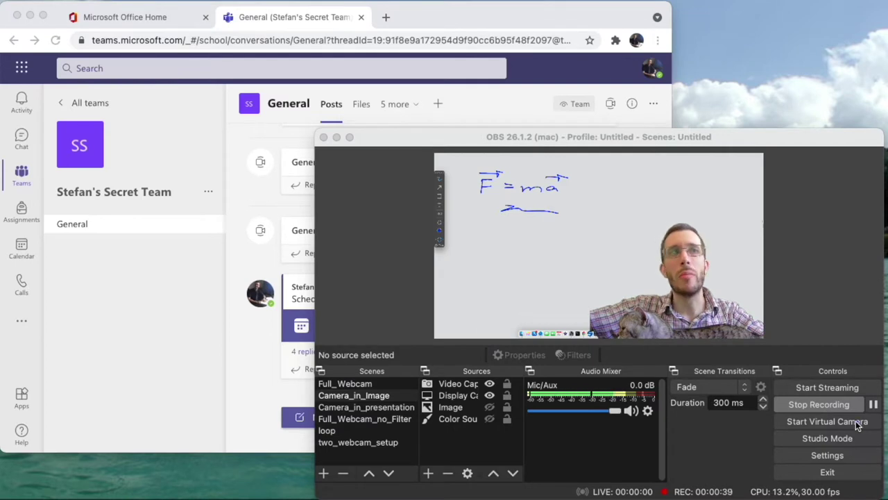
Step: Start a Meet now instant meeting in the Teams General channel
{"action": "left_click", "coordinate": [303, 20]}
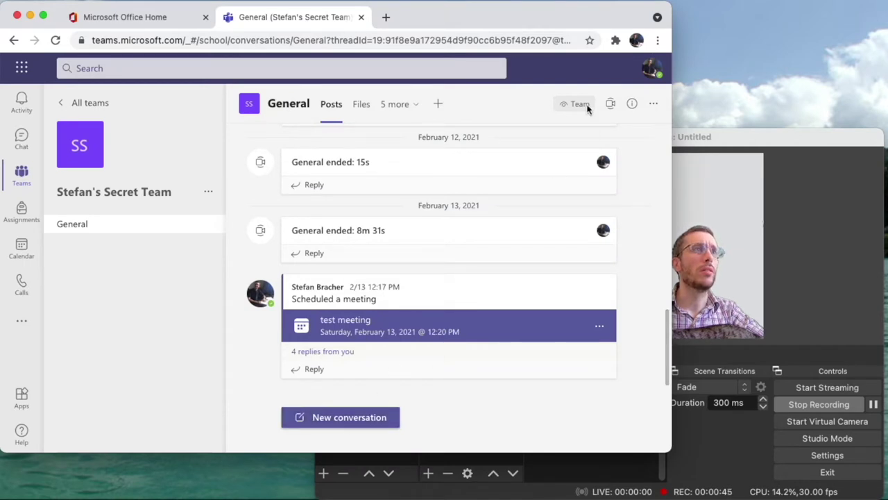
{"action": "left_click", "coordinate": [609, 106]}
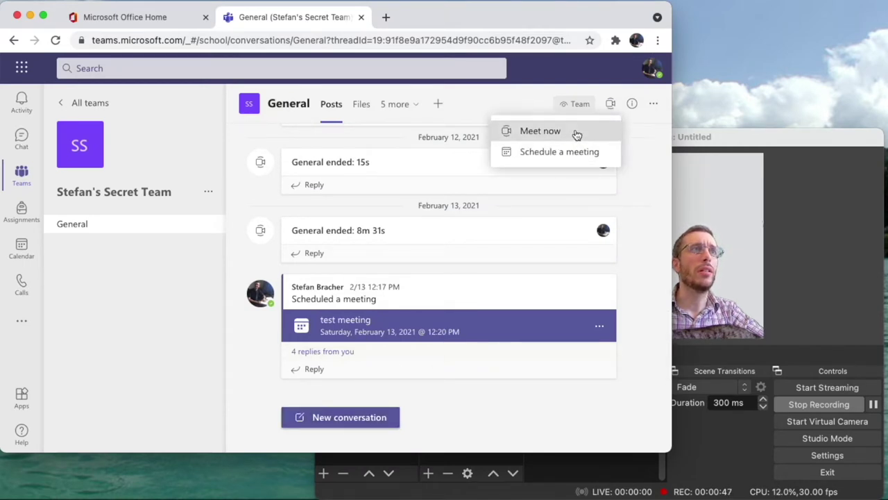
{"action": "left_click", "coordinate": [576, 133]}
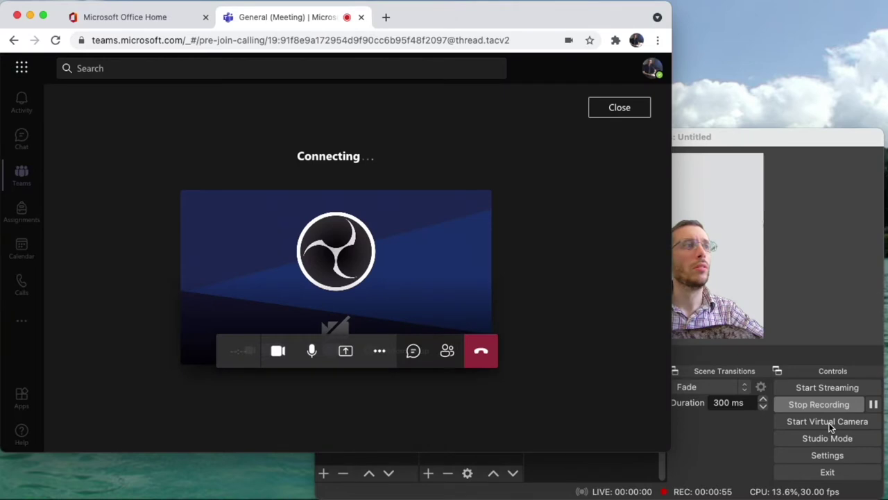
Step: Start the OBS virtual camera, then return to the meeting and dismiss the invite dialog
{"action": "left_click", "coordinate": [827, 421]}
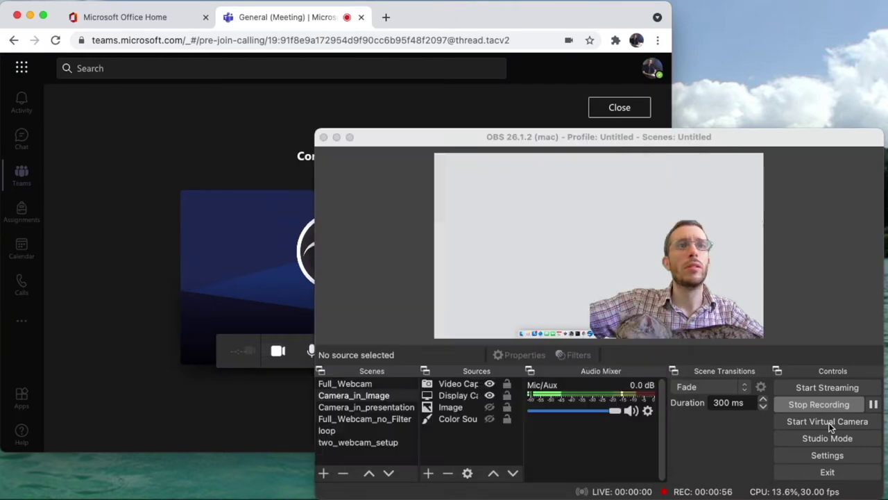
{"action": "left_click", "coordinate": [827, 421]}
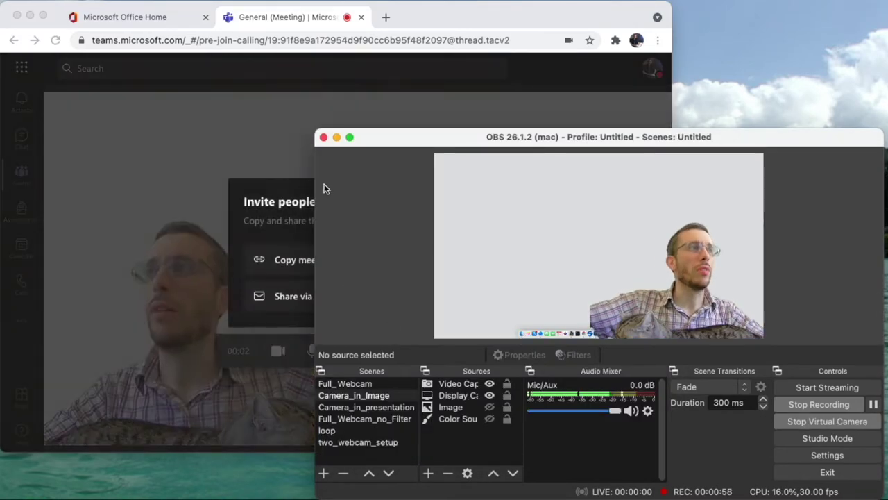
{"action": "left_click", "coordinate": [278, 92]}
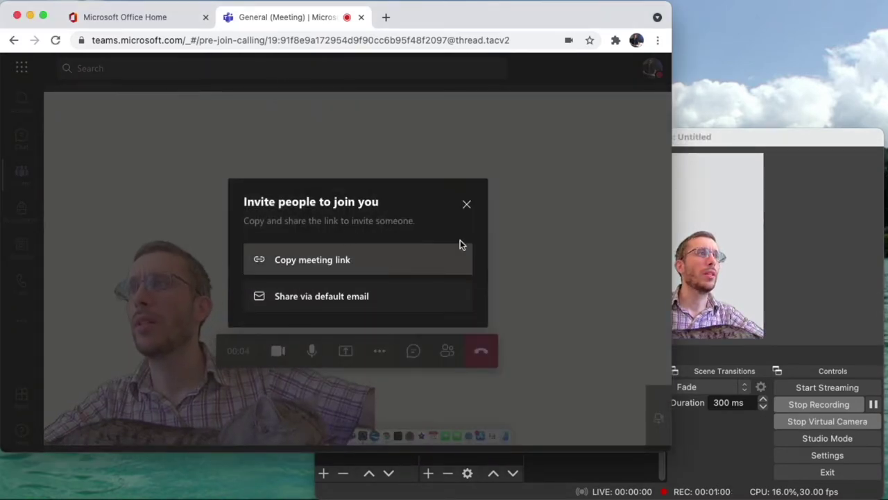
{"action": "left_click", "coordinate": [466, 202]}
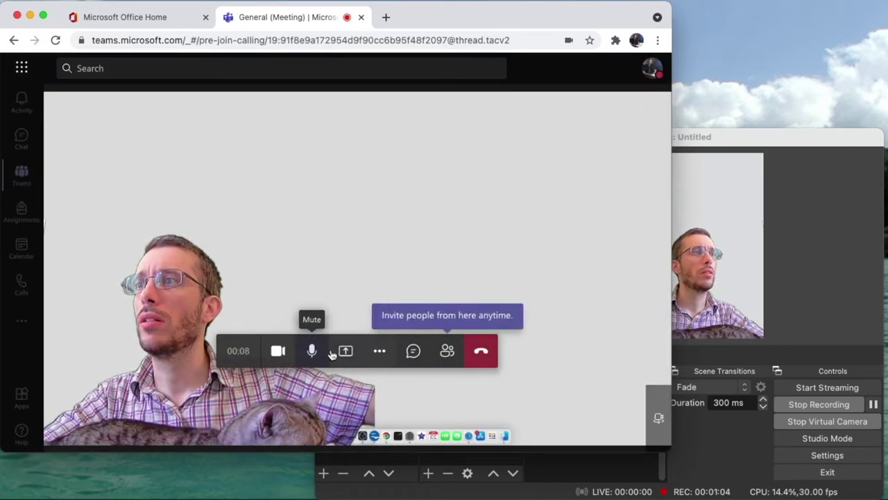
{"action": "left_click", "coordinate": [380, 350]}
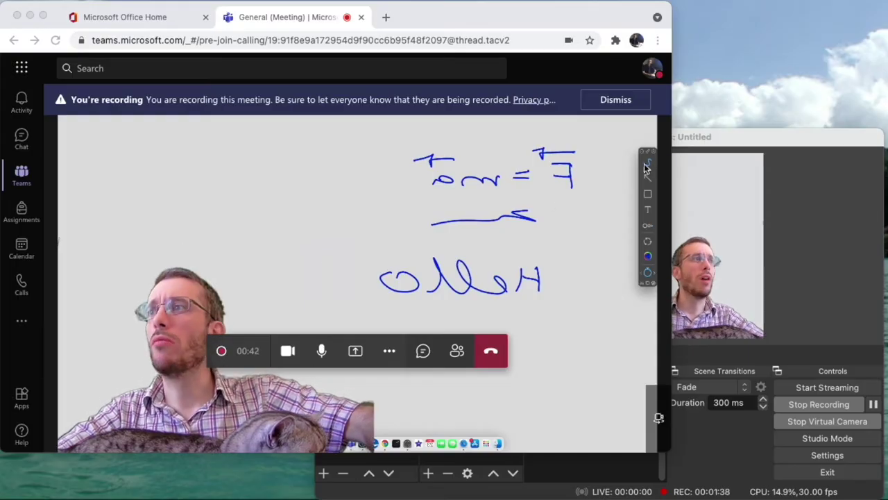
Step: Switch OBS to the Camera_in_Image scene
{"action": "left_click", "coordinate": [768, 138]}
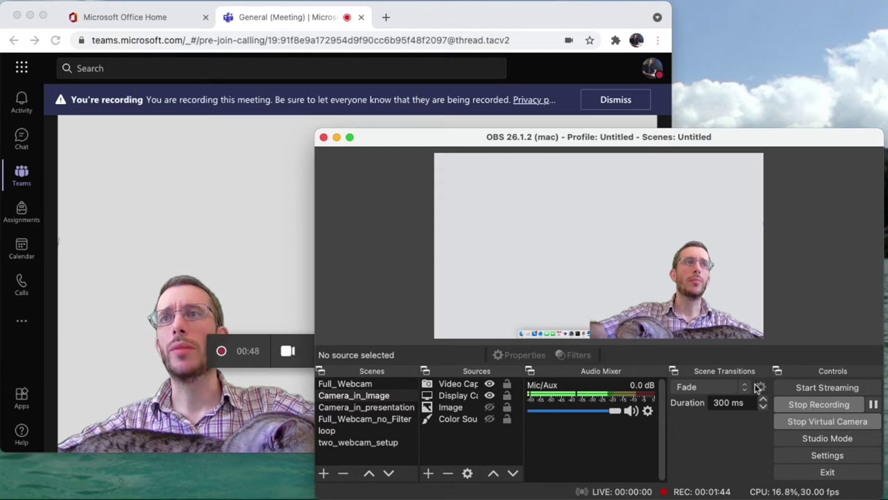
{"action": "left_click", "coordinate": [381, 397]}
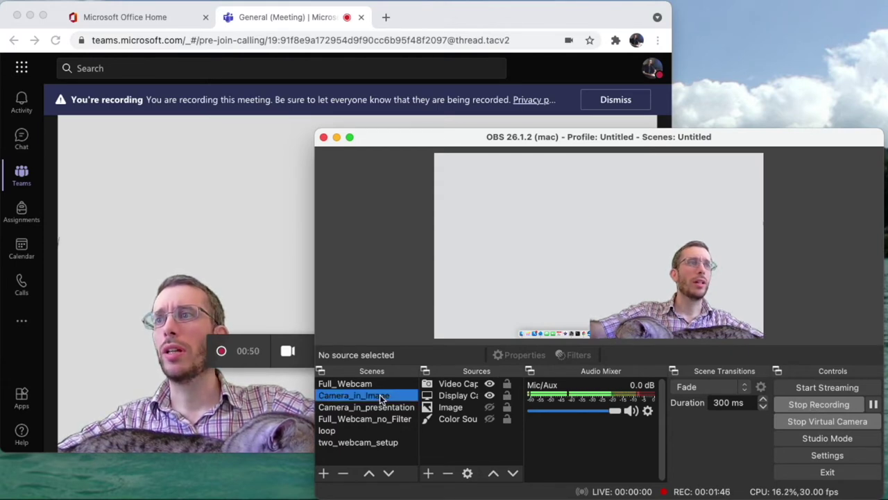
Step: Open a Windowed Projector of Camera_in_Image and size it to nearly full screen behind Teams
{"action": "right_click", "coordinate": [381, 399]}
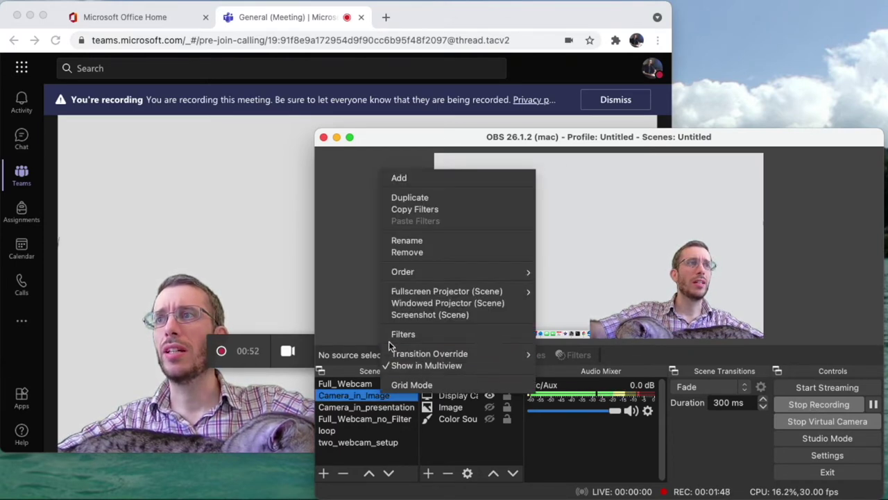
{"action": "left_click", "coordinate": [421, 303]}
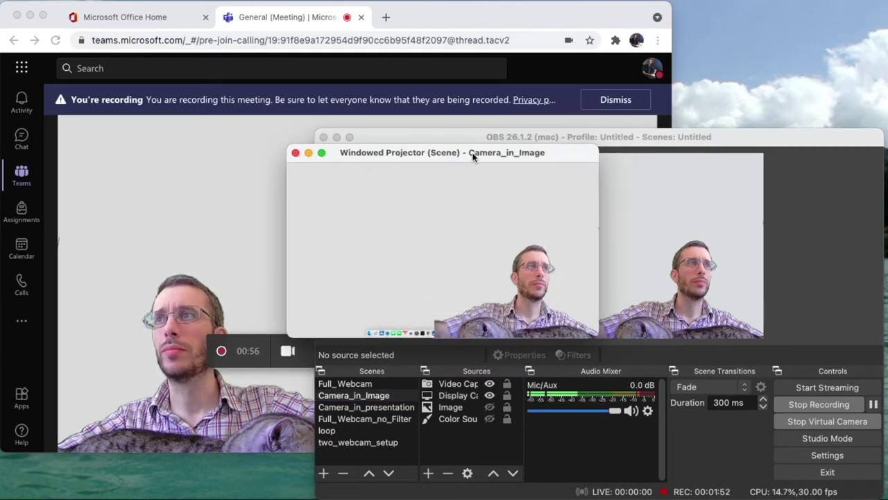
{"action": "left_click_drag", "start_coordinate": [480, 151], "coordinate": [212, 26]}
{"action": "left_click_drag", "start_coordinate": [327, 207], "coordinate": [809, 476]}
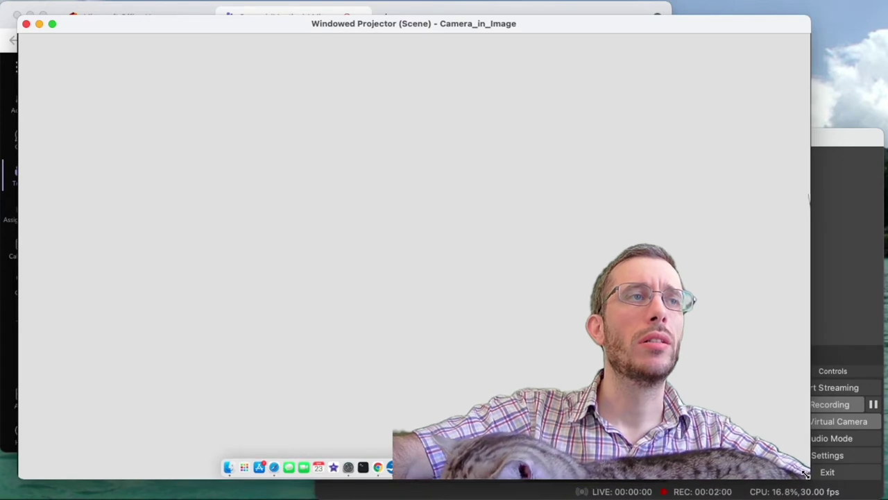
{"action": "left_click_drag", "start_coordinate": [224, 28], "coordinate": [286, 30]}
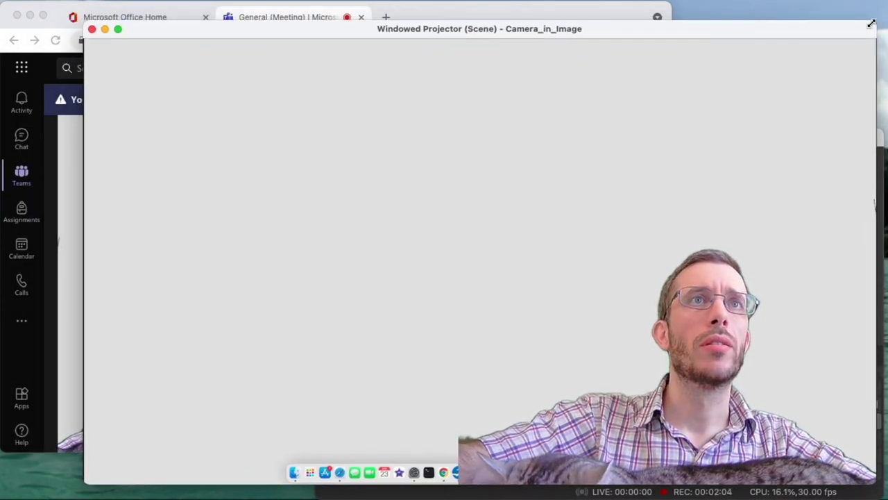
{"action": "left_click_drag", "start_coordinate": [875, 22], "coordinate": [871, 23]}
{"action": "left_click", "coordinate": [289, 21]}
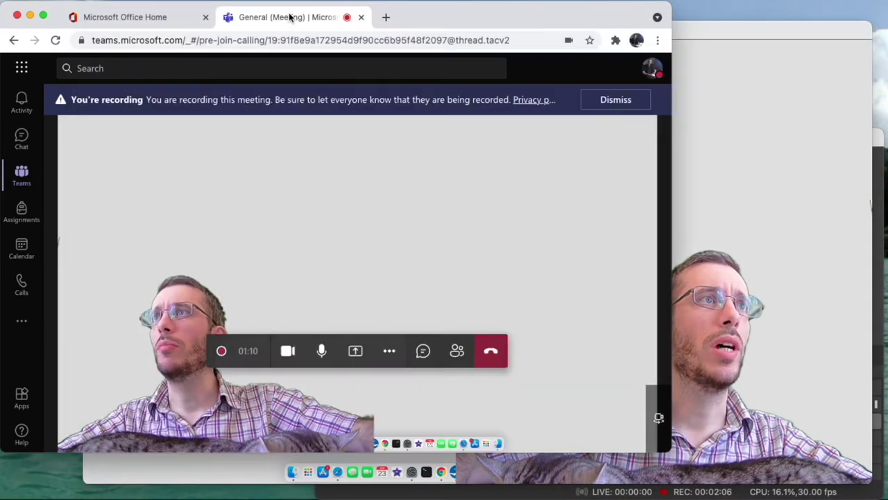
Step: Share the Windowed Projector application window into the Teams meeting
{"action": "left_click", "coordinate": [353, 346]}
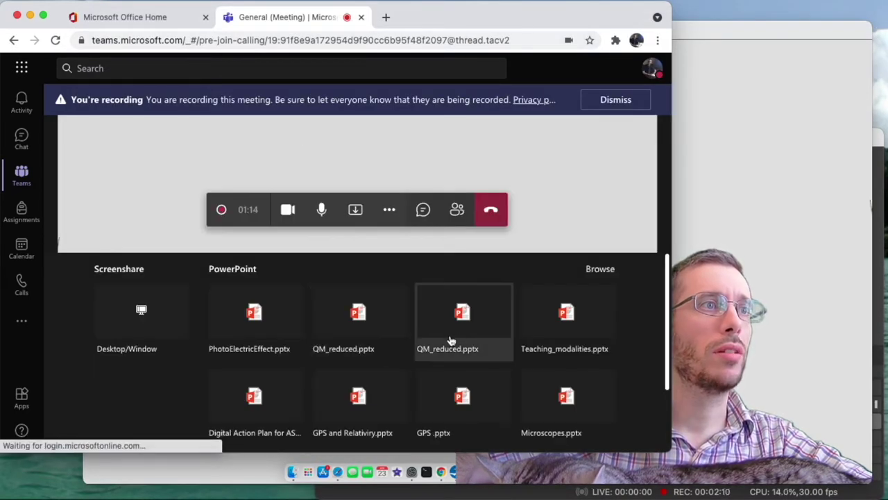
{"action": "scroll", "coordinate": [324, 353], "scroll_direction": "down", "scroll_amount": 3}
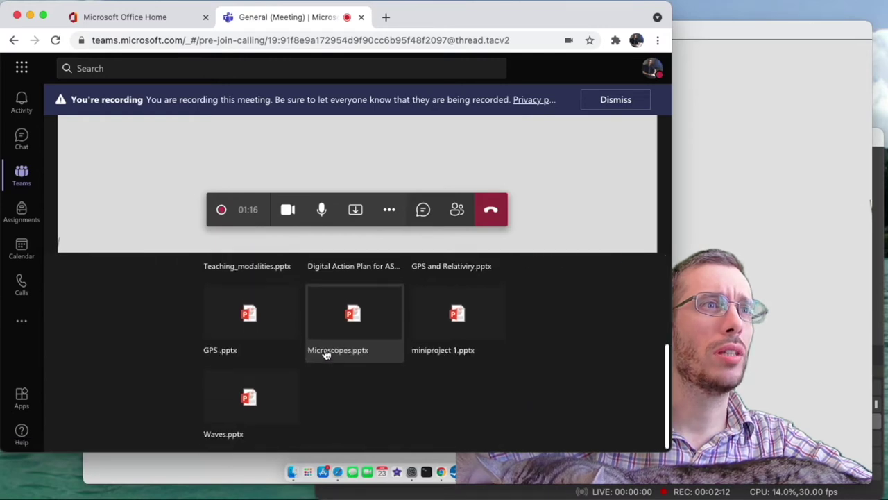
{"action": "scroll", "coordinate": [417, 368], "scroll_direction": "up", "scroll_amount": 5}
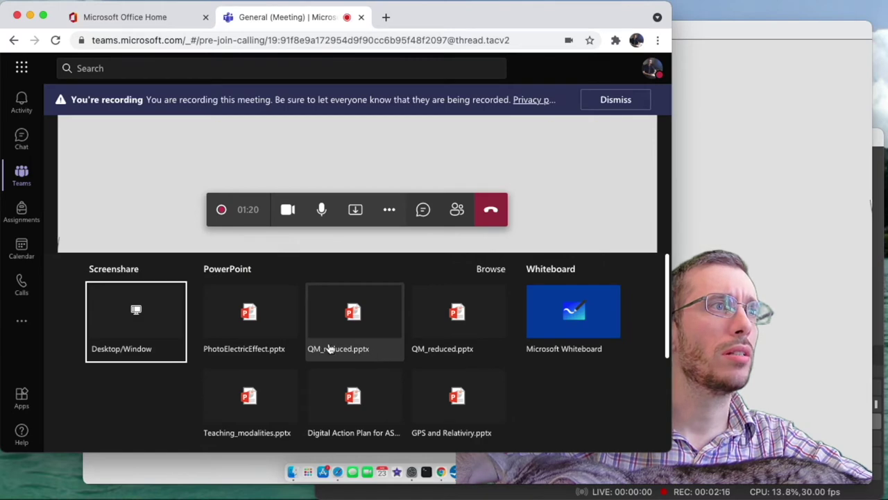
{"action": "left_click", "coordinate": [135, 312]}
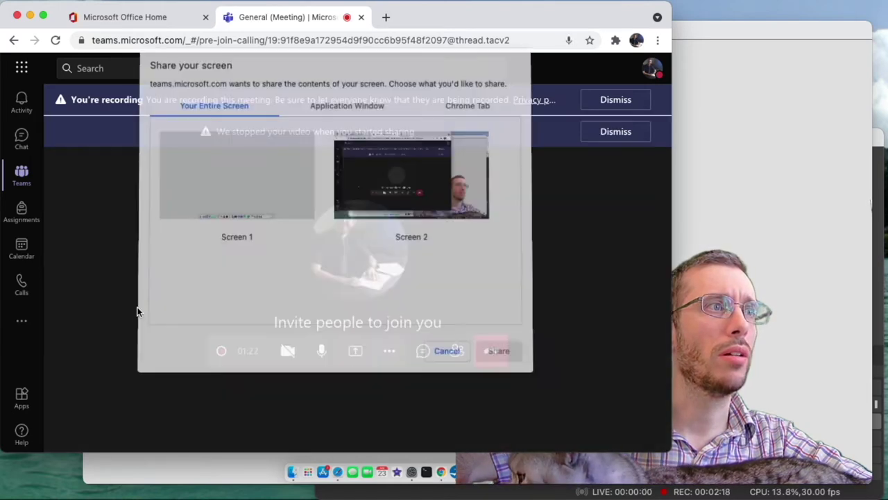
{"action": "left_click", "coordinate": [334, 110]}
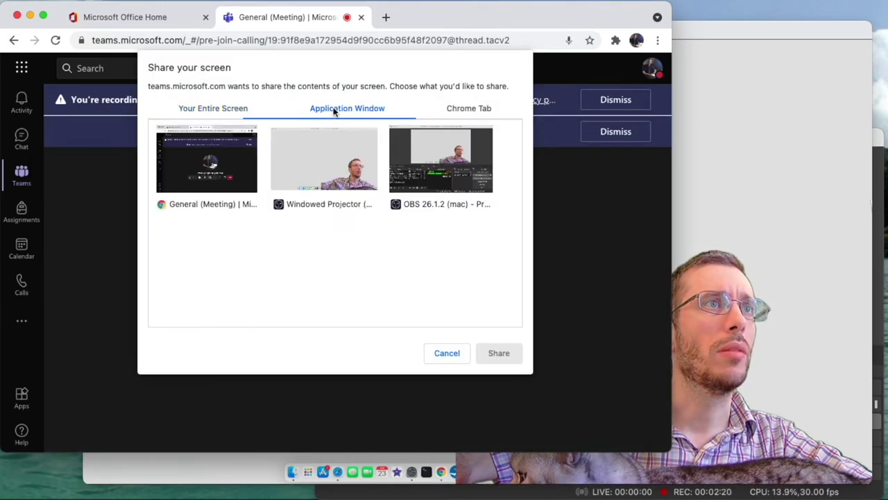
{"action": "left_click", "coordinate": [333, 162]}
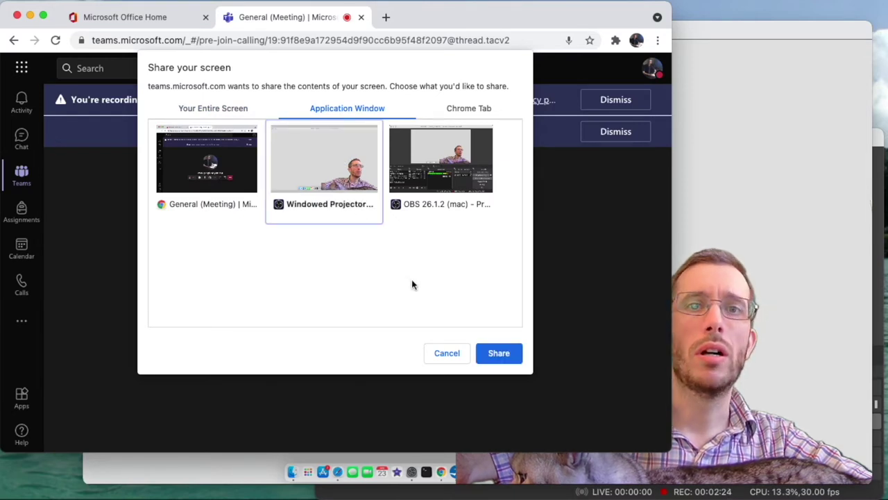
{"action": "left_click", "coordinate": [499, 354]}
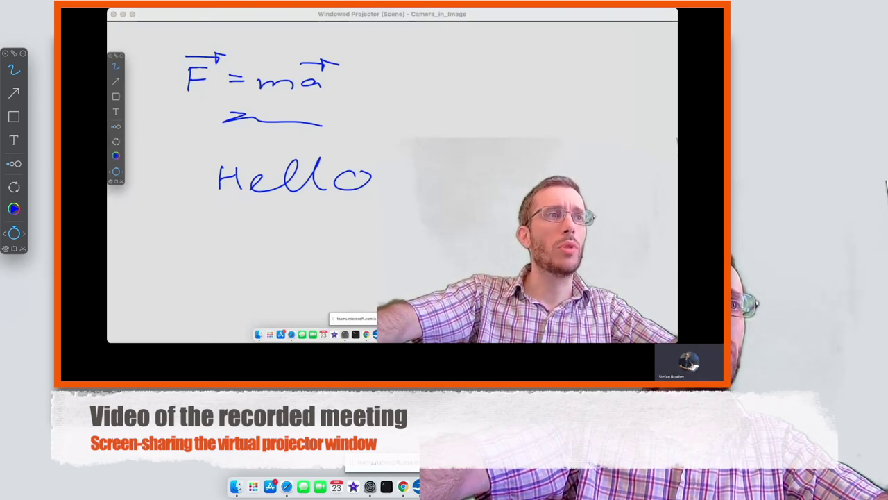
Step: Clear all F = ma and Hello annotations with Escape
{"action": "key", "text": "Escape"}
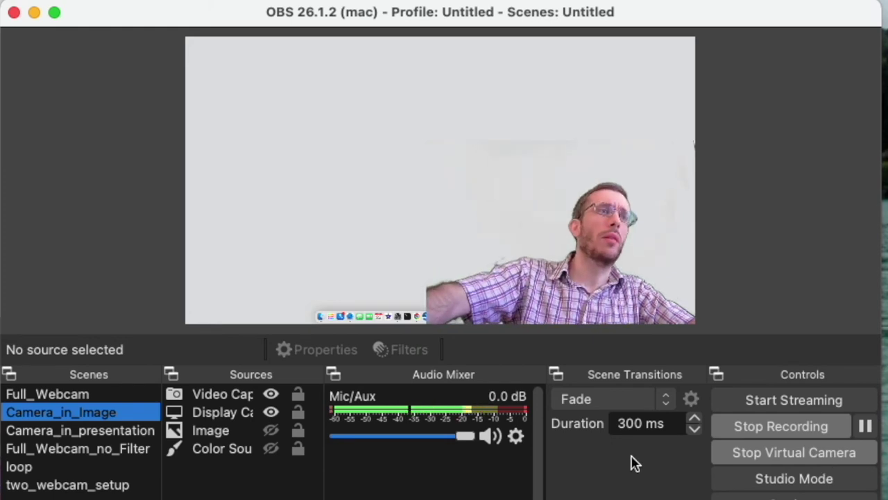
Step: Open a new Windowed Projector of Camera_in_Image, moved to the top left and enlarged
{"action": "right_click", "coordinate": [82, 416]}
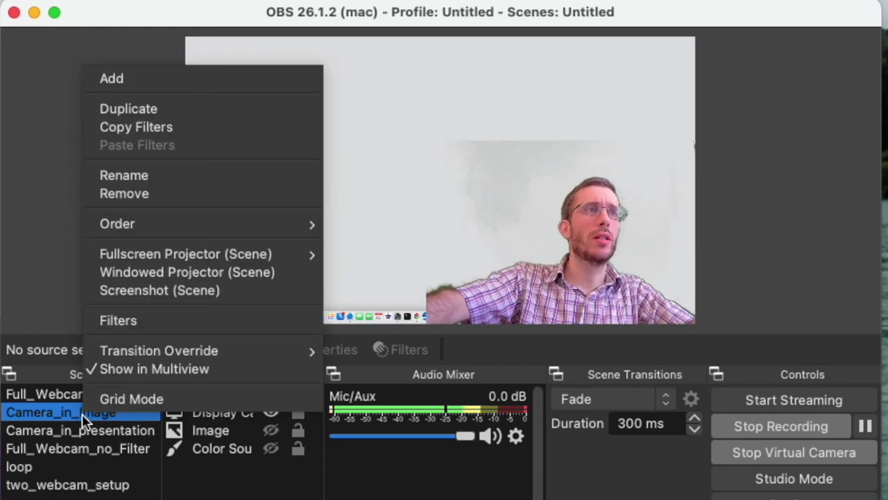
{"action": "mouse_move", "coordinate": [158, 271]}
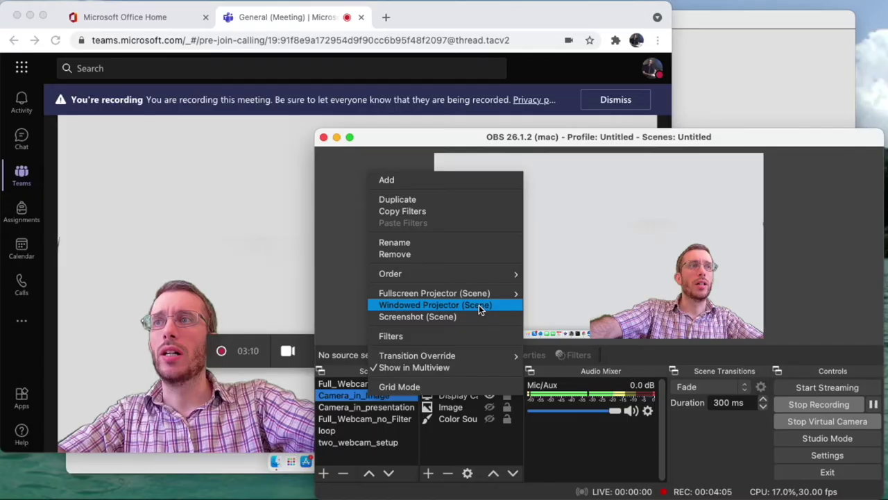
{"action": "left_click", "coordinate": [246, 274]}
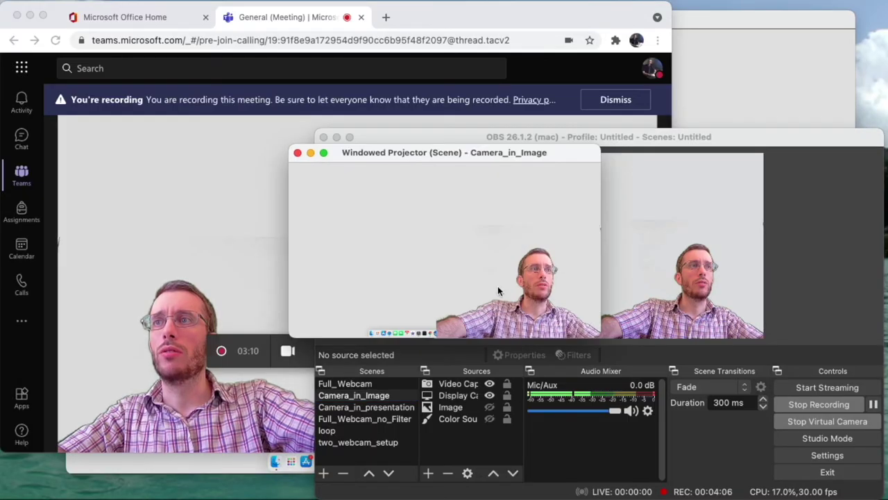
{"action": "left_click_drag", "start_coordinate": [472, 154], "coordinate": [266, 84]}
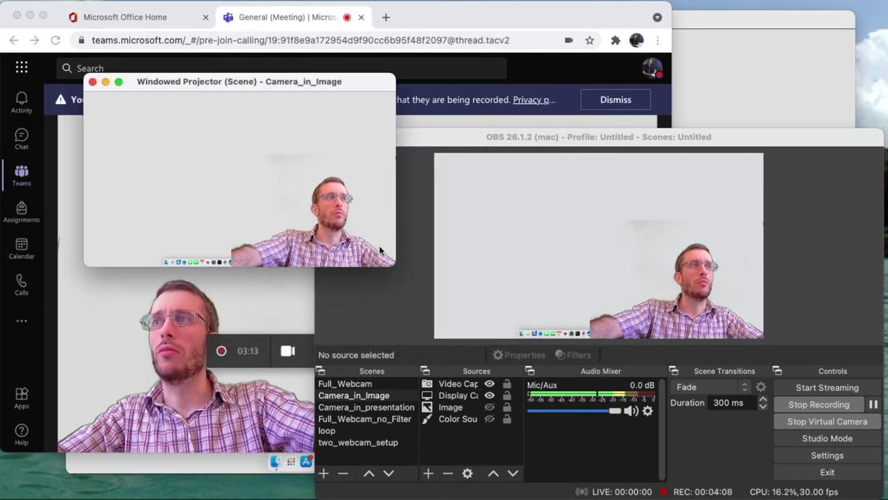
{"action": "left_click_drag", "start_coordinate": [394, 265], "coordinate": [683, 431]}
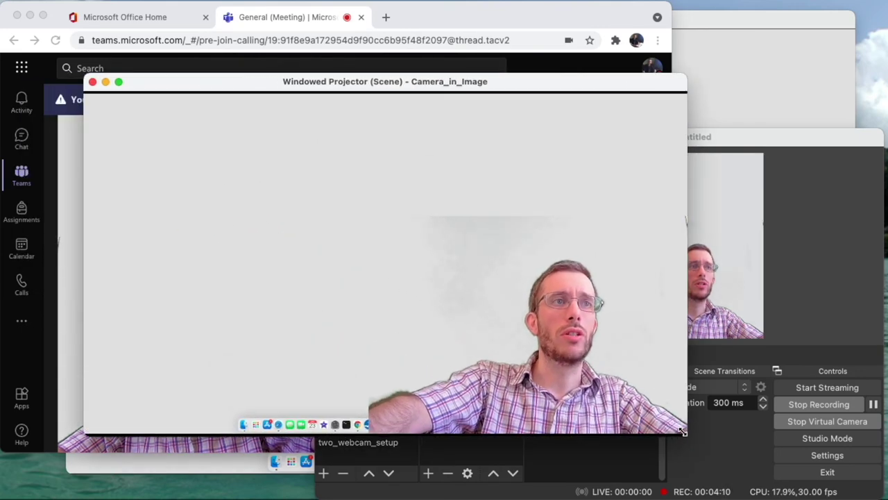